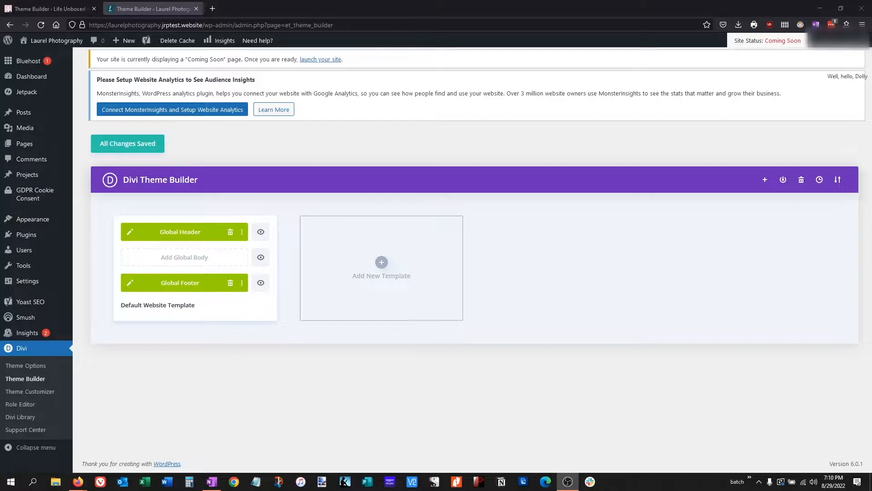
Open the default website template's Global Header layout for review, and close it without changes.
{"action": "left_click", "coordinate": [551, 259]}
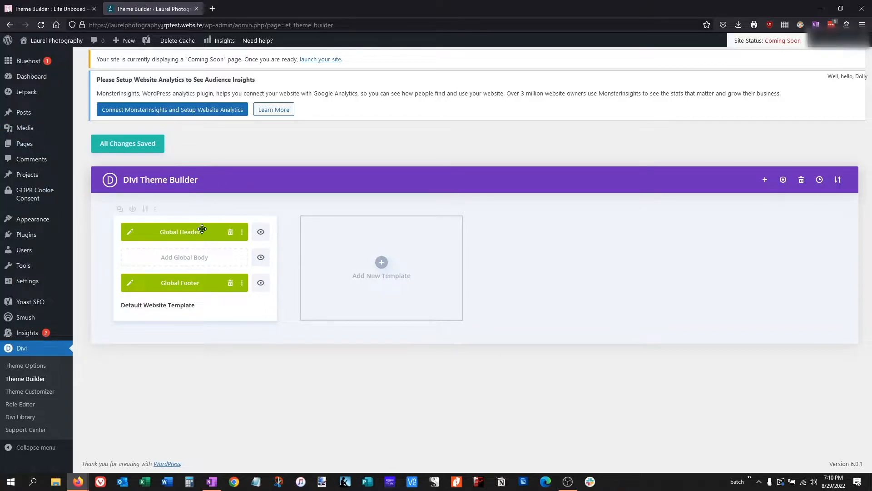
{"action": "left_click", "coordinate": [131, 233]}
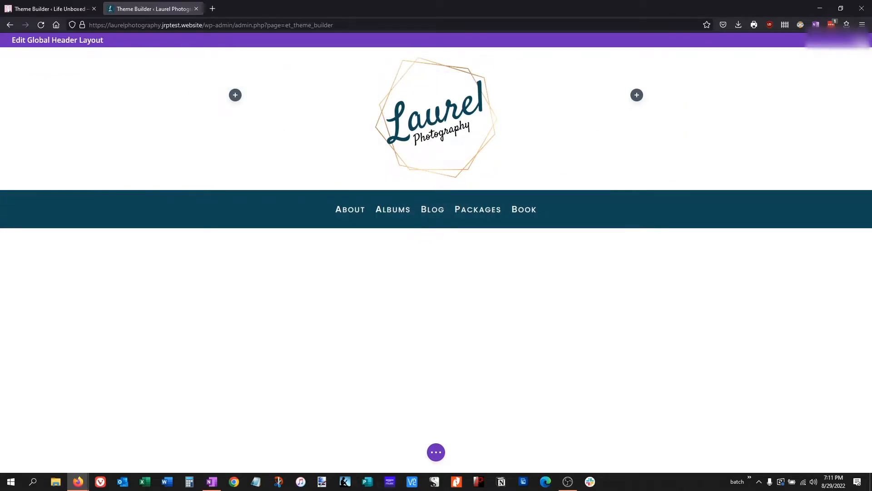
{"action": "left_click", "coordinate": [862, 40]}
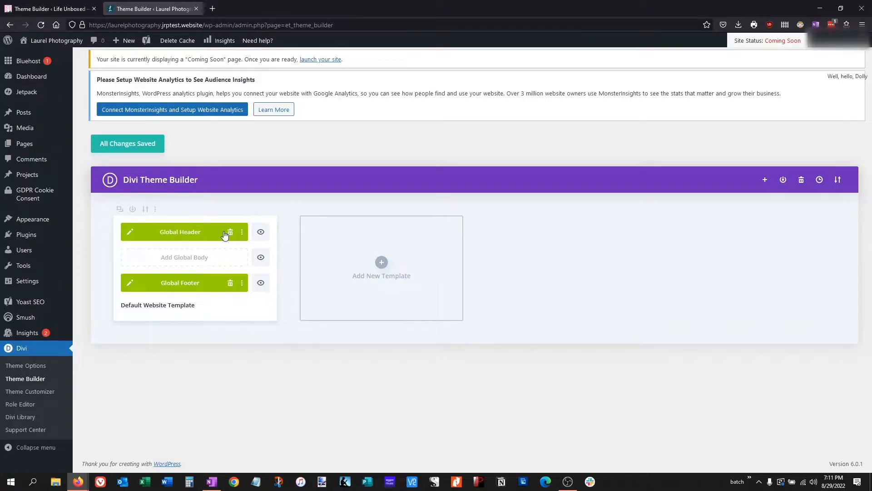
Build a new theme builder template assigned to the Homepage.
{"action": "left_click_drag", "start_coordinate": [177, 232], "coordinate": [358, 222]}
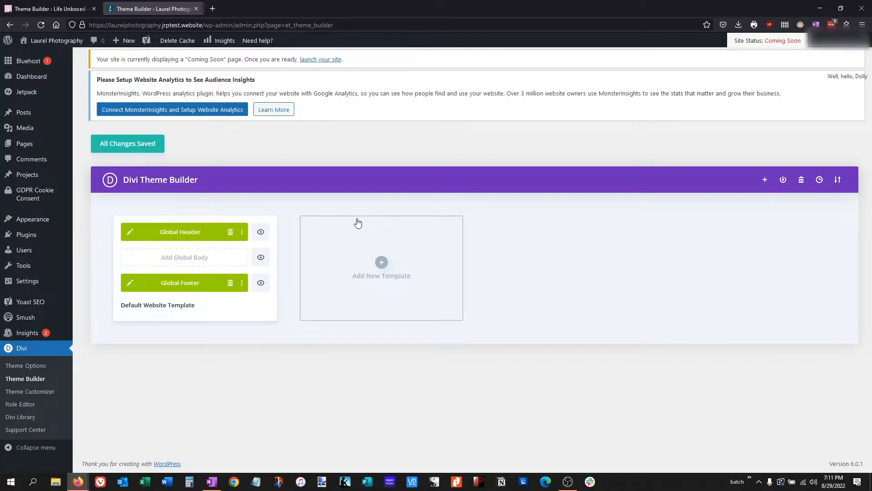
{"action": "left_click", "coordinate": [381, 263]}
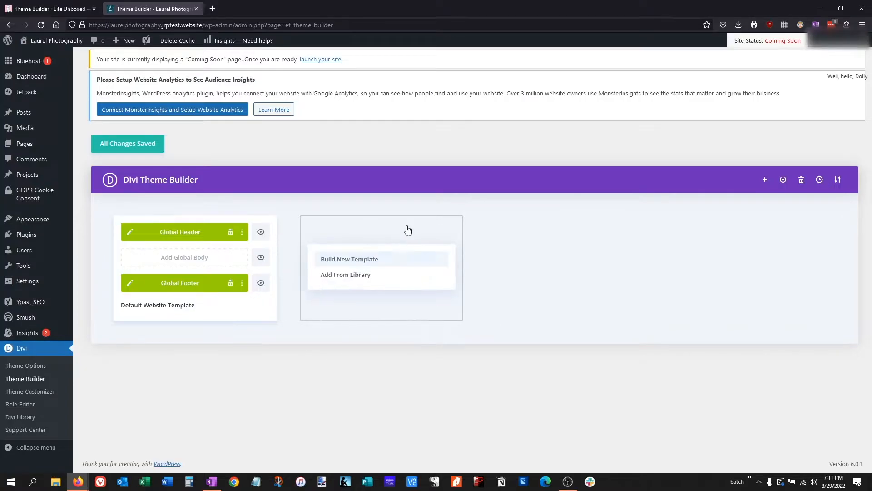
{"action": "left_click", "coordinate": [376, 263]}
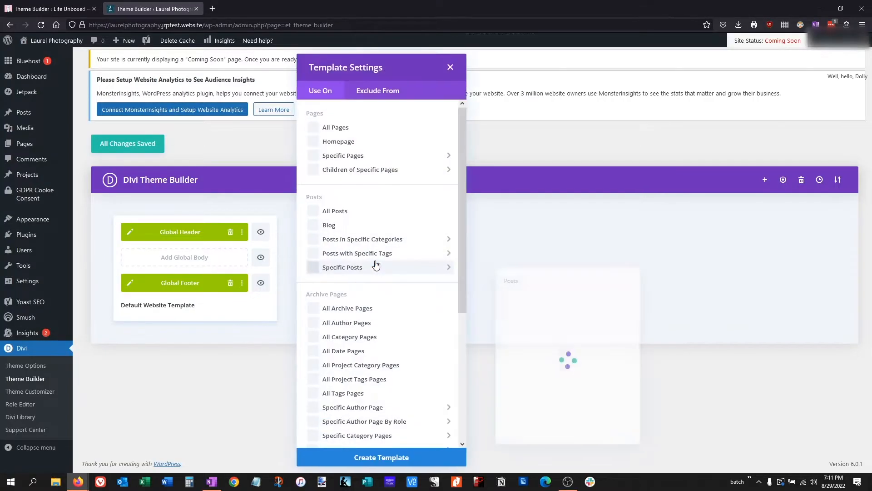
{"action": "left_click", "coordinate": [341, 148]}
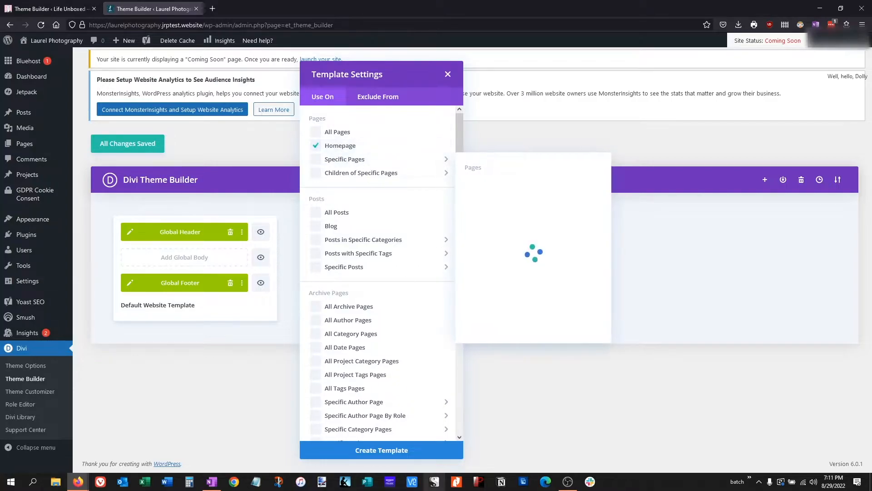
{"action": "left_click", "coordinate": [381, 450]}
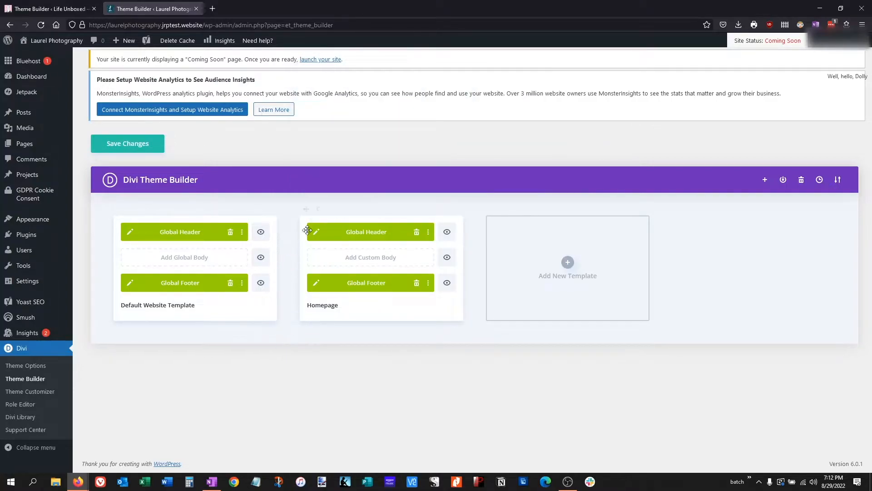
Disable Global for the header in the Homepage template so it uses a custom header.
{"action": "left_click", "coordinate": [429, 232]}
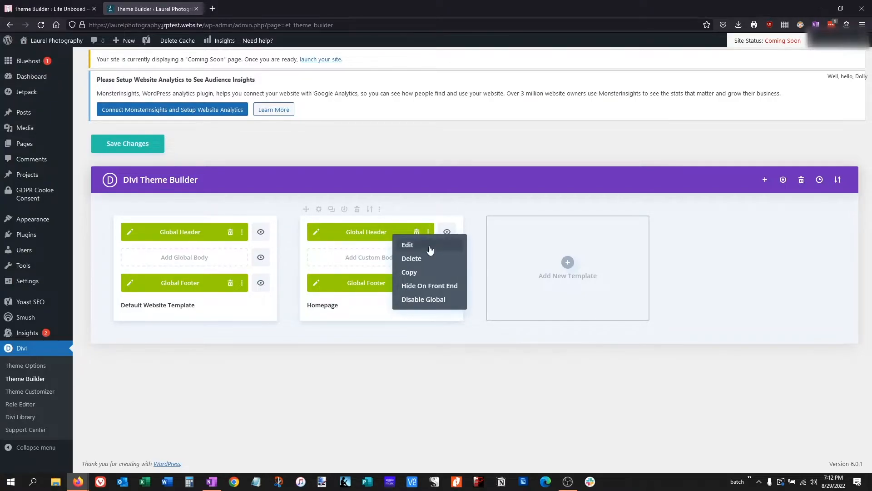
{"action": "left_click", "coordinate": [424, 300]}
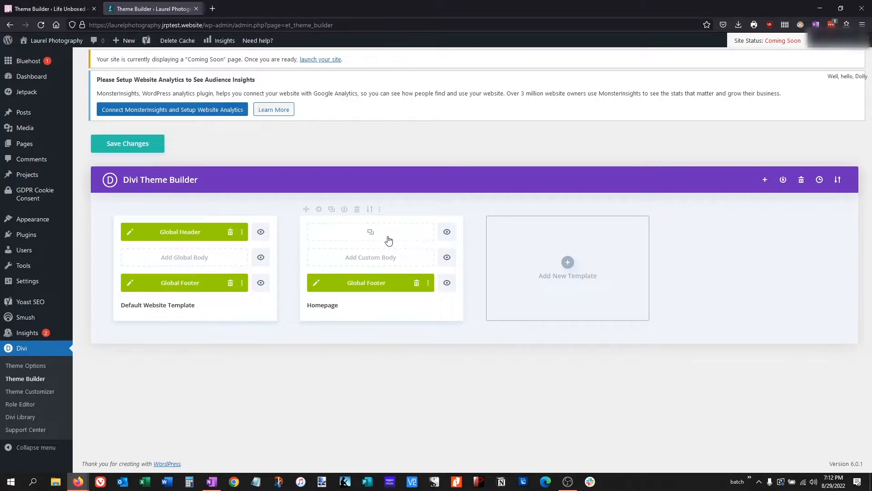
{"action": "left_click_drag", "start_coordinate": [395, 232], "coordinate": [396, 231]}
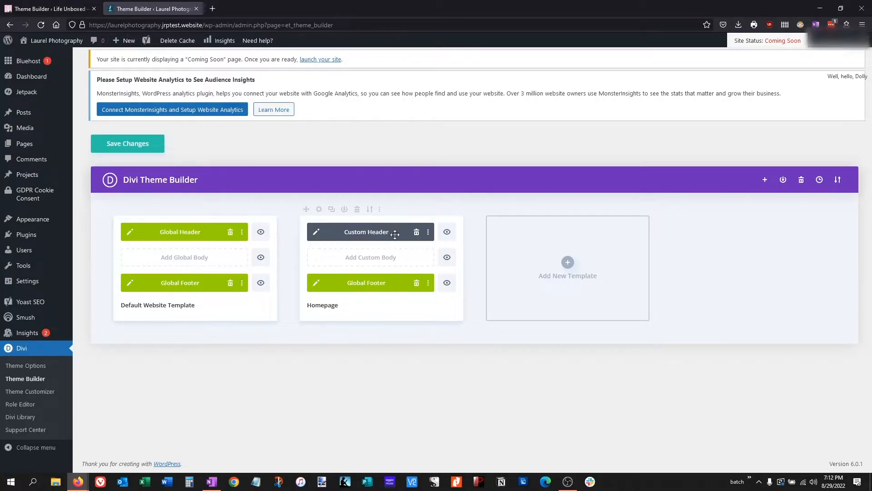
Review the Homepage template's custom header layout in the editor and return to the template overview.
{"action": "left_click", "coordinate": [315, 232]}
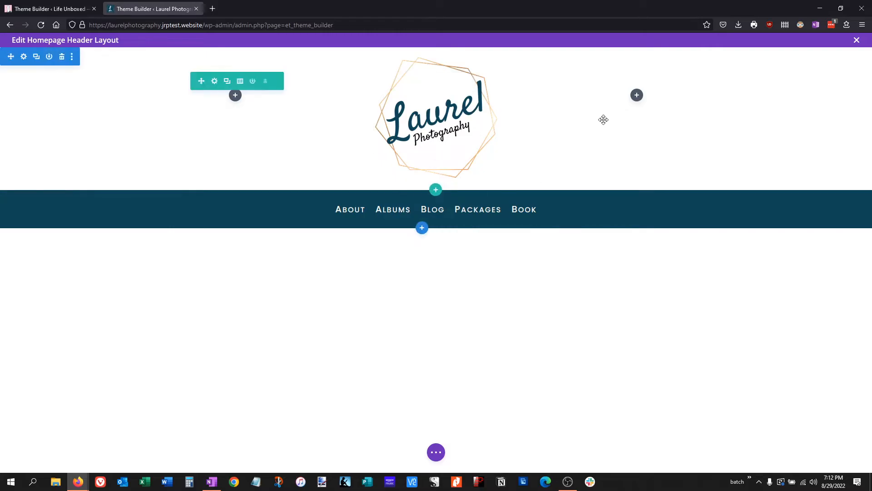
{"action": "left_click", "coordinate": [857, 42]}
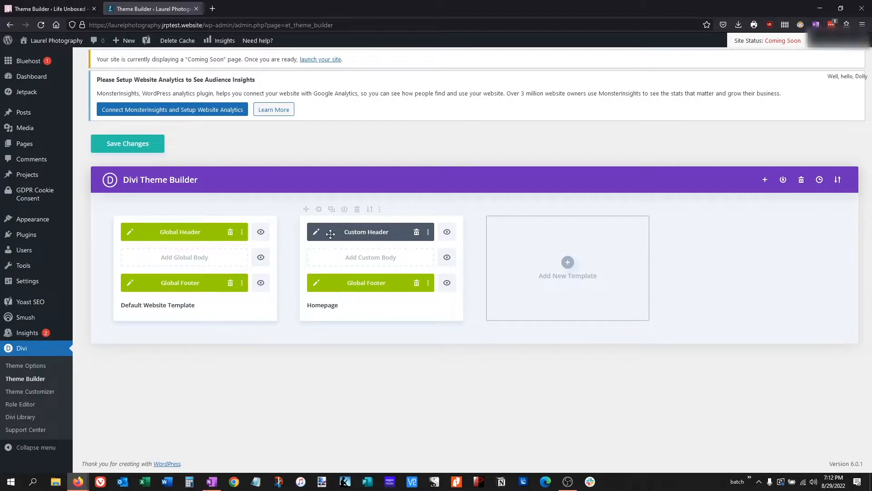
{"action": "key", "text": "ctrl+s"}
On the Life Unboxed site, open the All Posts template's custom body and examine its sections and modules in wireframe view.
{"action": "left_click", "coordinate": [40, 10]}
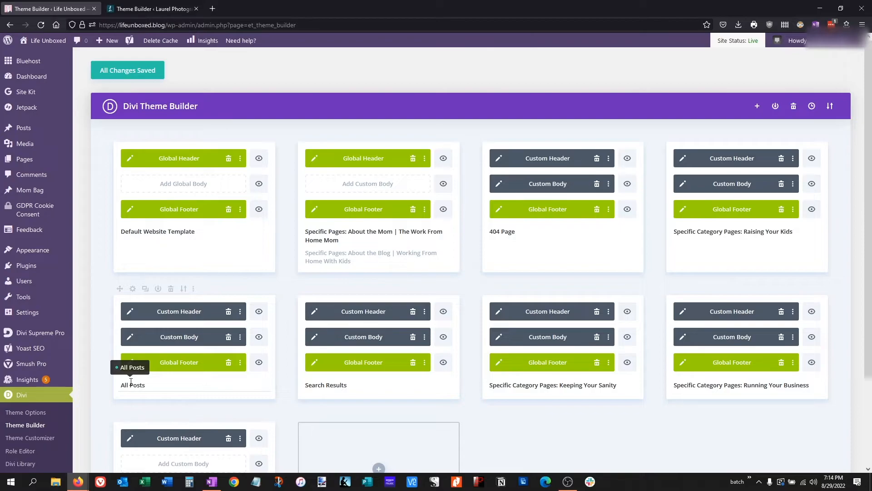
{"action": "left_click", "coordinate": [129, 339]}
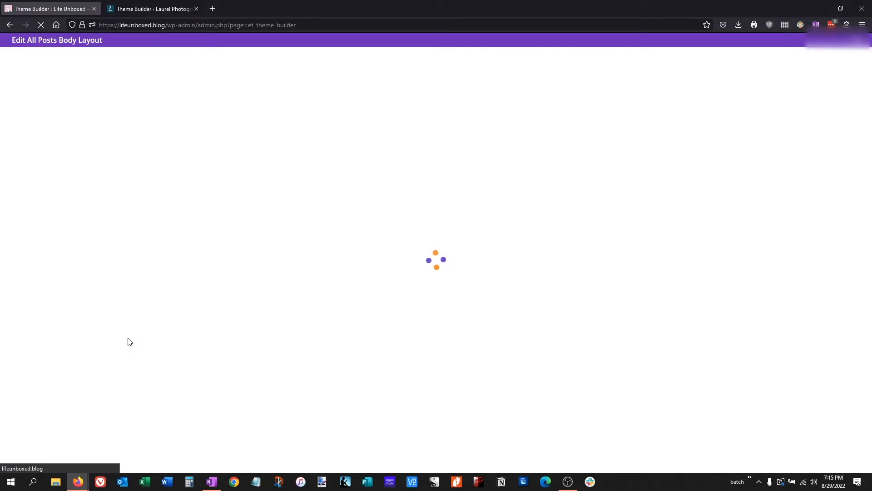
{"action": "scroll", "coordinate": [494, 247], "scroll_direction": "down", "scroll_amount": 2}
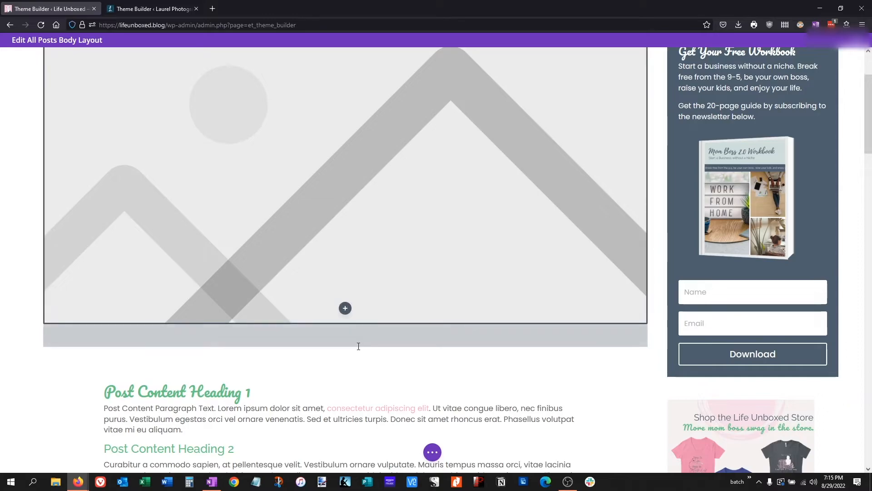
{"action": "left_click", "coordinate": [432, 451]}
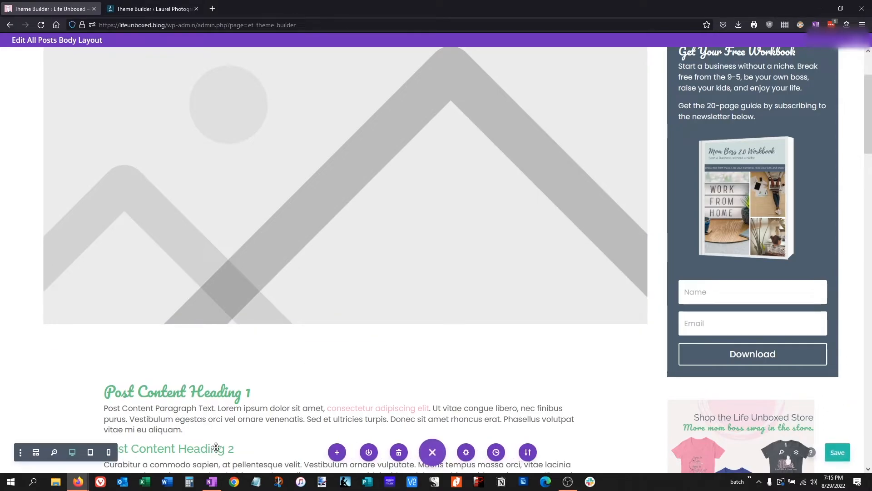
{"action": "left_click", "coordinate": [35, 452]}
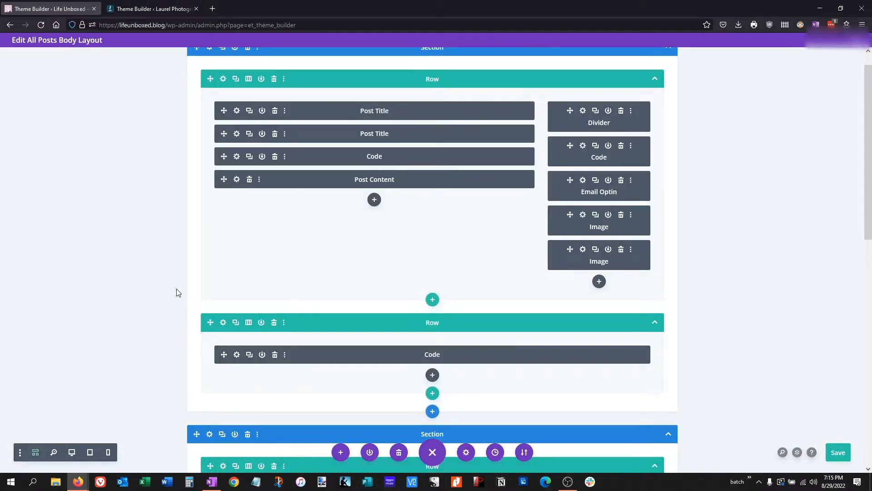
{"action": "scroll", "coordinate": [176, 291], "scroll_direction": "up", "scroll_amount": 1}
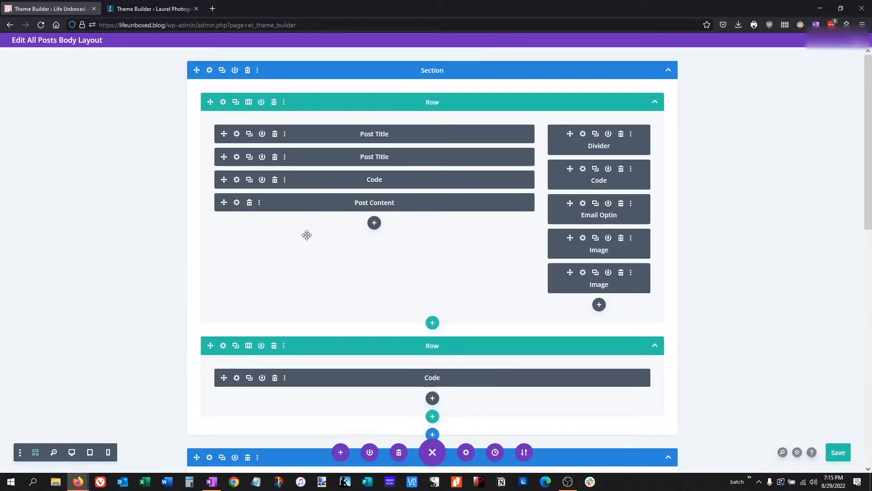
{"action": "scroll", "coordinate": [306, 232], "scroll_direction": "down", "scroll_amount": 3}
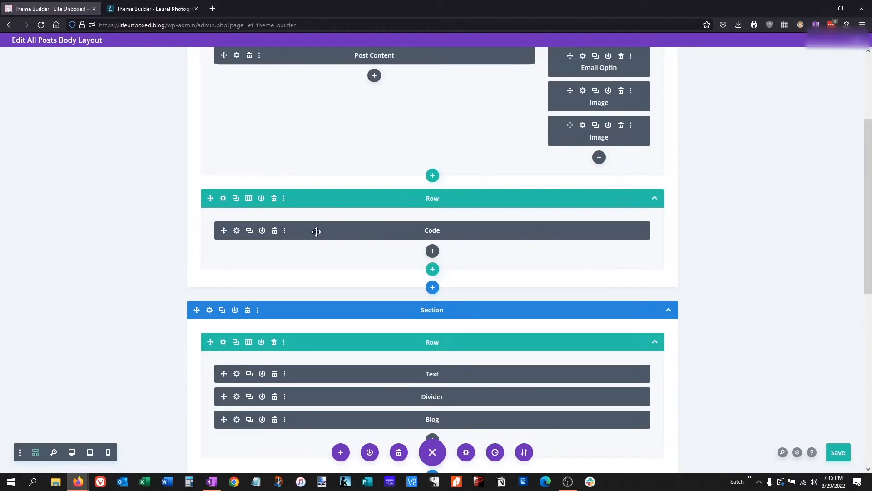
{"action": "scroll", "coordinate": [315, 239], "scroll_direction": "down", "scroll_amount": 3}
{"action": "scroll", "coordinate": [316, 239], "scroll_direction": "down", "scroll_amount": 5}
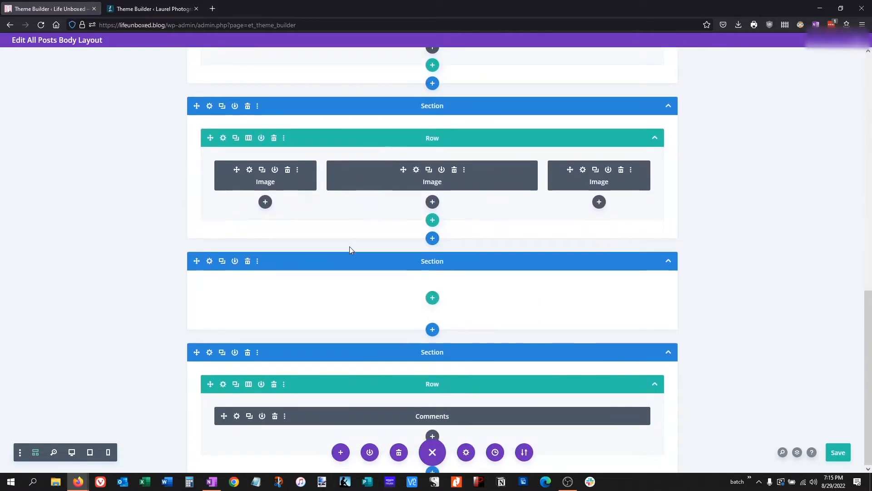
Examine the full All Posts body layout in desktop view, and return to the Laurel Photography theme builder.
{"action": "left_click", "coordinate": [71, 451]}
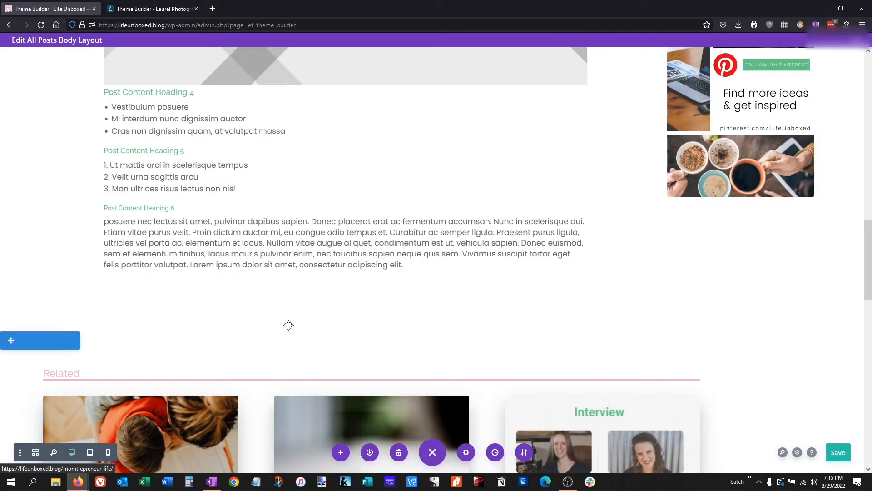
{"action": "scroll", "coordinate": [367, 285], "scroll_direction": "up", "scroll_amount": 10}
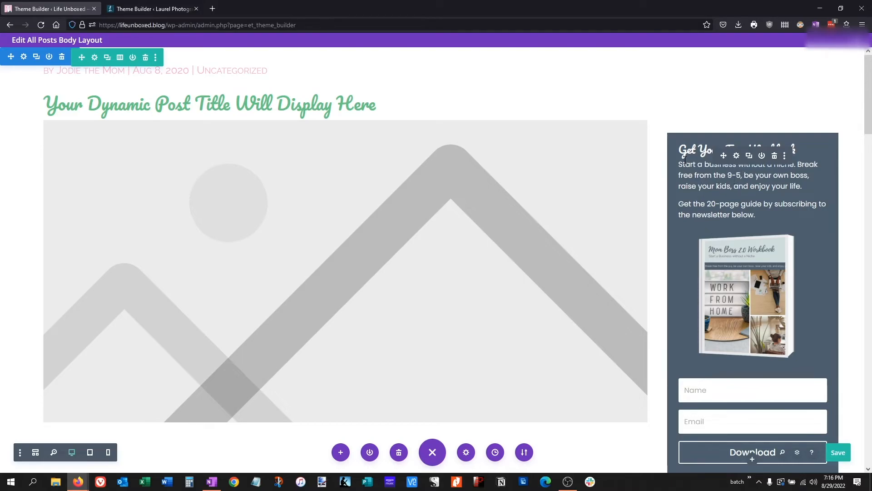
{"action": "scroll", "coordinate": [694, 186], "scroll_direction": "down", "scroll_amount": 10}
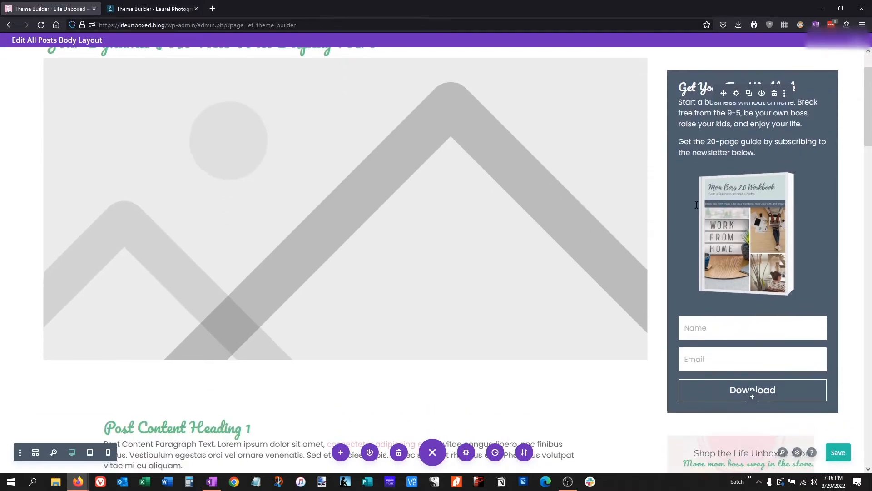
{"action": "scroll", "coordinate": [697, 209], "scroll_direction": "down", "scroll_amount": 10}
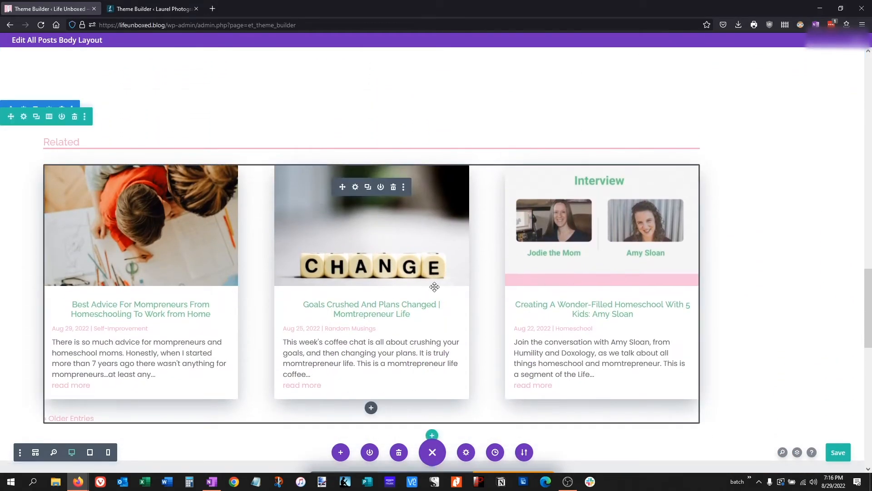
{"action": "scroll", "coordinate": [753, 314], "scroll_direction": "down", "scroll_amount": 5}
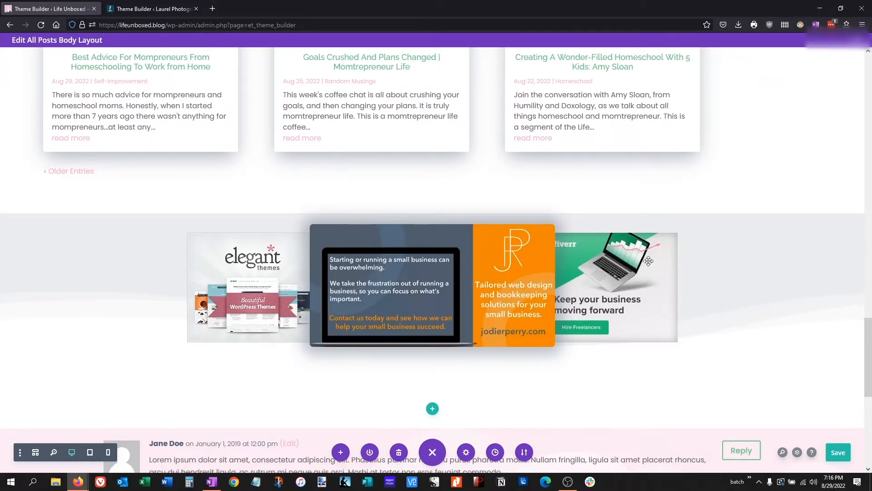
{"action": "scroll", "coordinate": [650, 260], "scroll_direction": "down", "scroll_amount": 5}
{"action": "scroll", "coordinate": [655, 259], "scroll_direction": "up", "scroll_amount": 8}
{"action": "scroll", "coordinate": [656, 259], "scroll_direction": "up", "scroll_amount": 12}
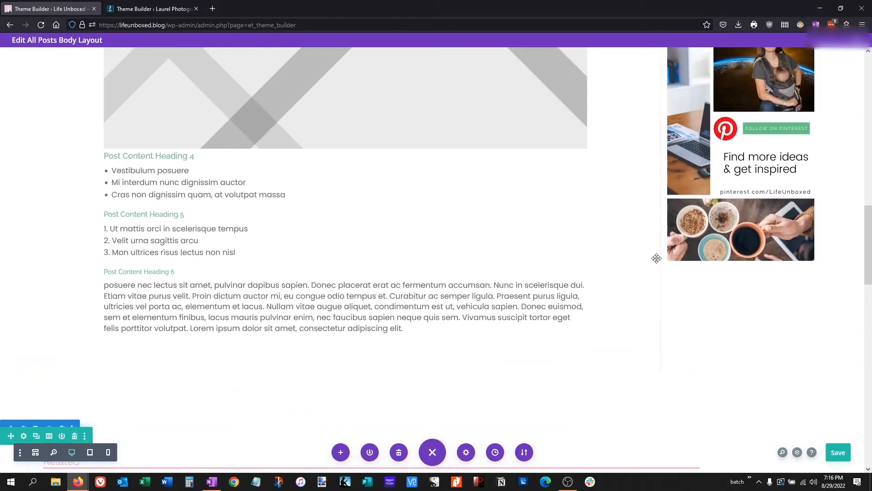
{"action": "scroll", "coordinate": [702, 264], "scroll_direction": "up", "scroll_amount": 7}
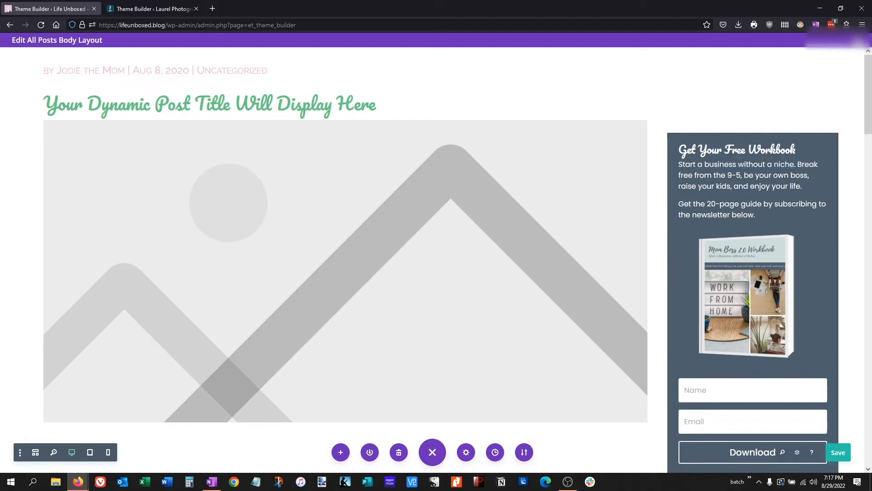
{"action": "left_click", "coordinate": [860, 40]}
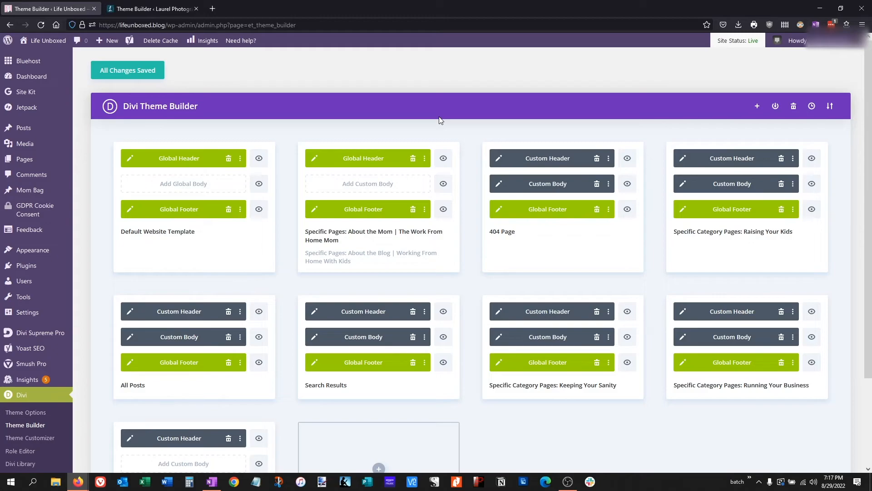
{"action": "left_click", "coordinate": [151, 8]}
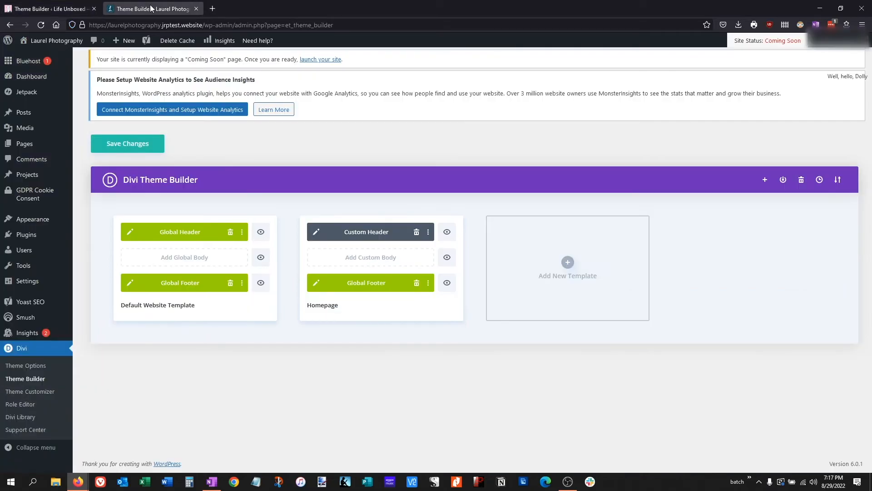